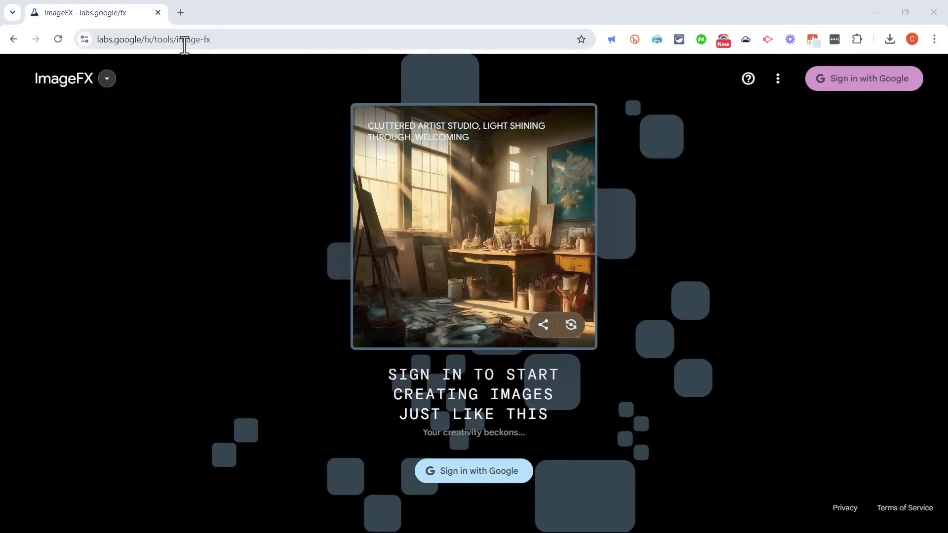
- Search Google for 'google imagefx' in a new tab to reach the ImageFX sign-in page
left_click(181, 14)
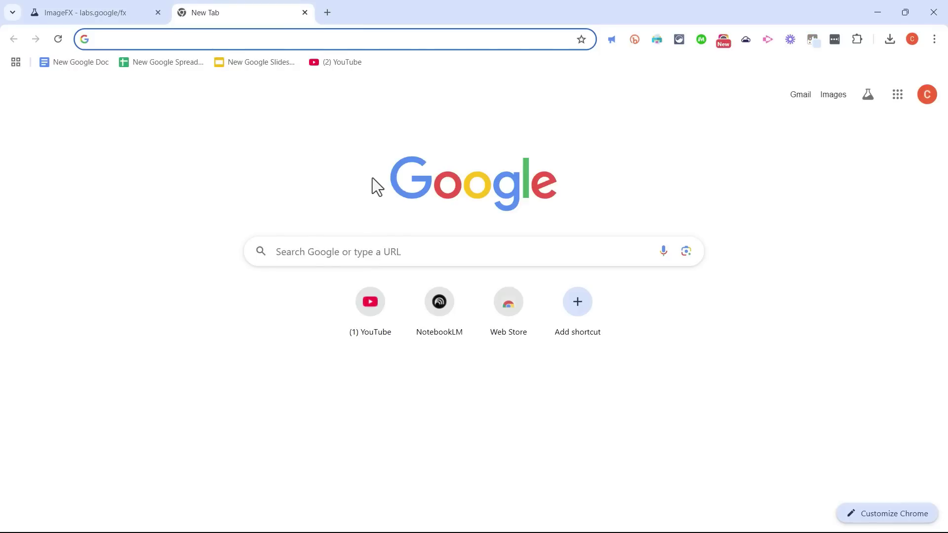
left_click(366, 249)
type("google imagef")
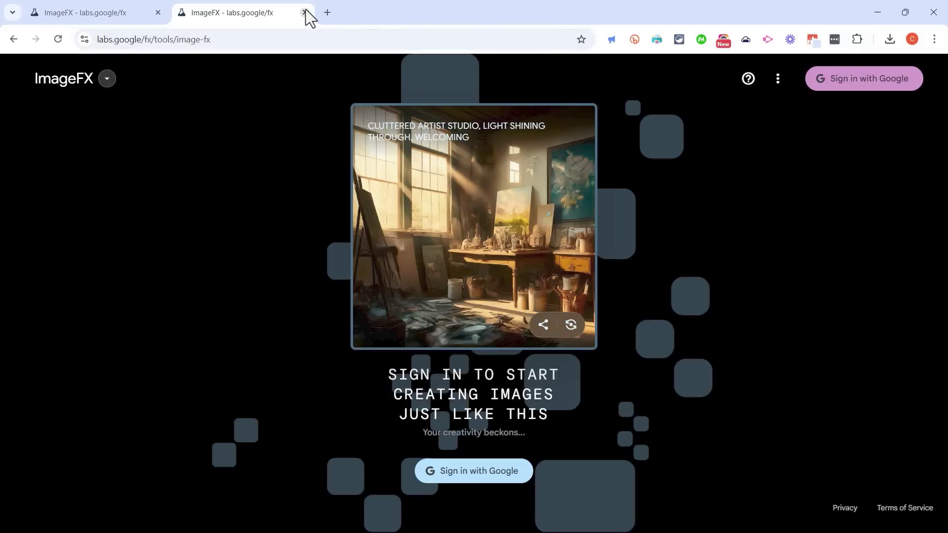
- Close the duplicate tab and sign in to ImageFX with a Google account
left_click(305, 13)
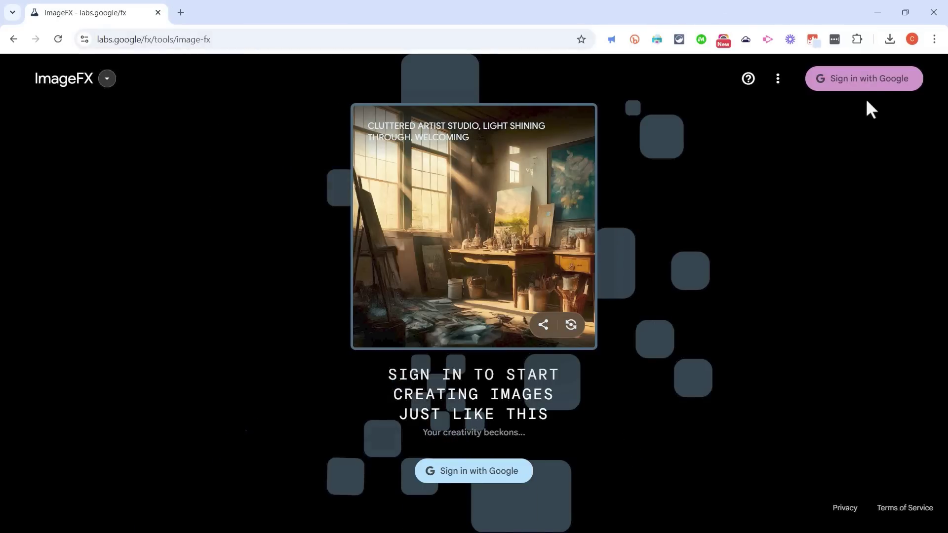
left_click(884, 85)
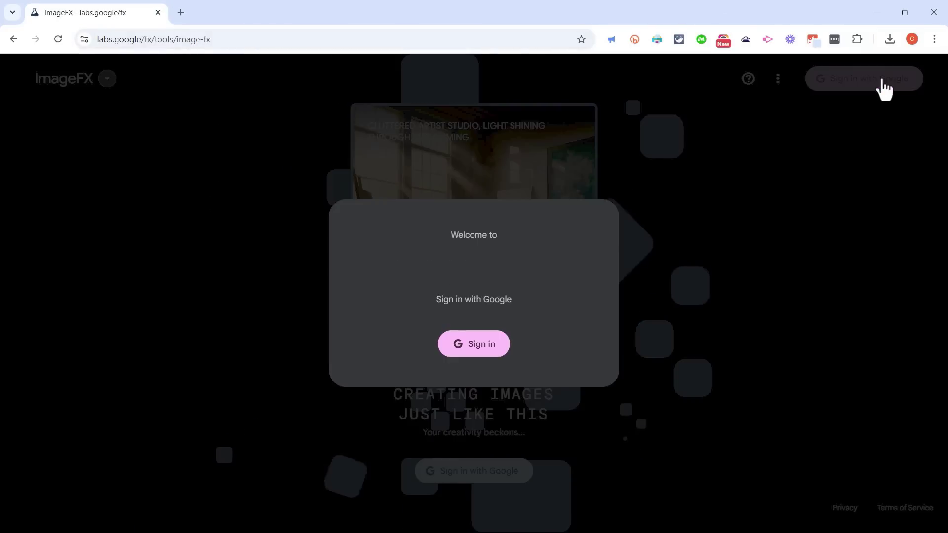
left_click(486, 352)
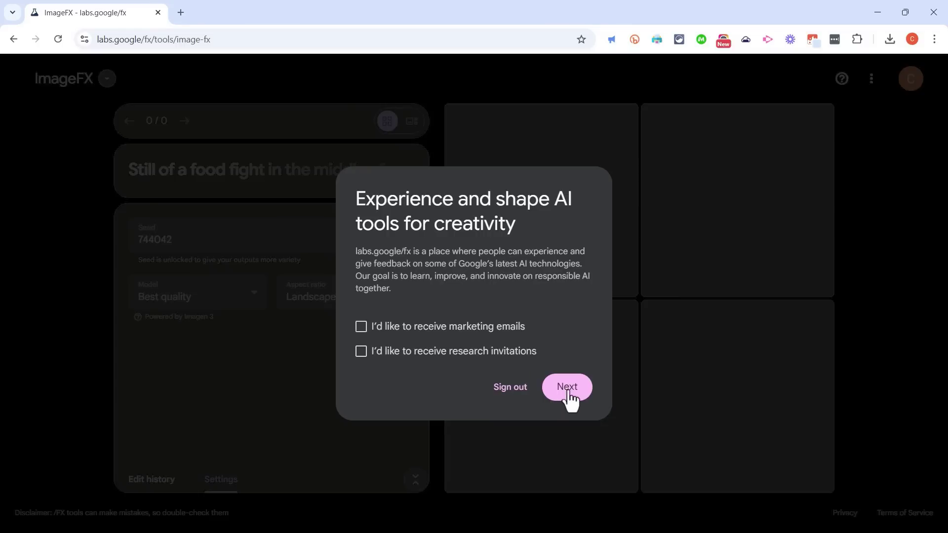
- Accept the privacy policy and the terms of service to reach the workspace
left_click(567, 388)
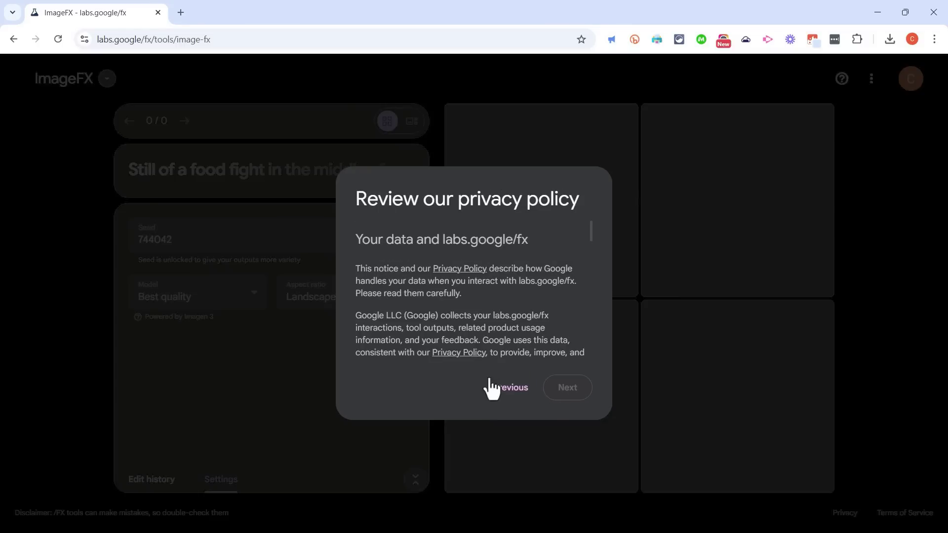
scroll(486, 327, "down", 10)
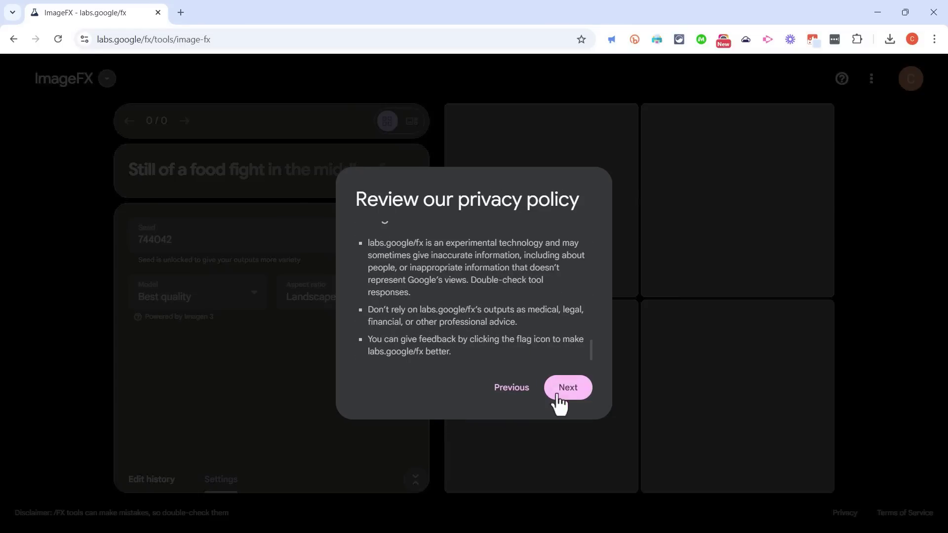
left_click(562, 390)
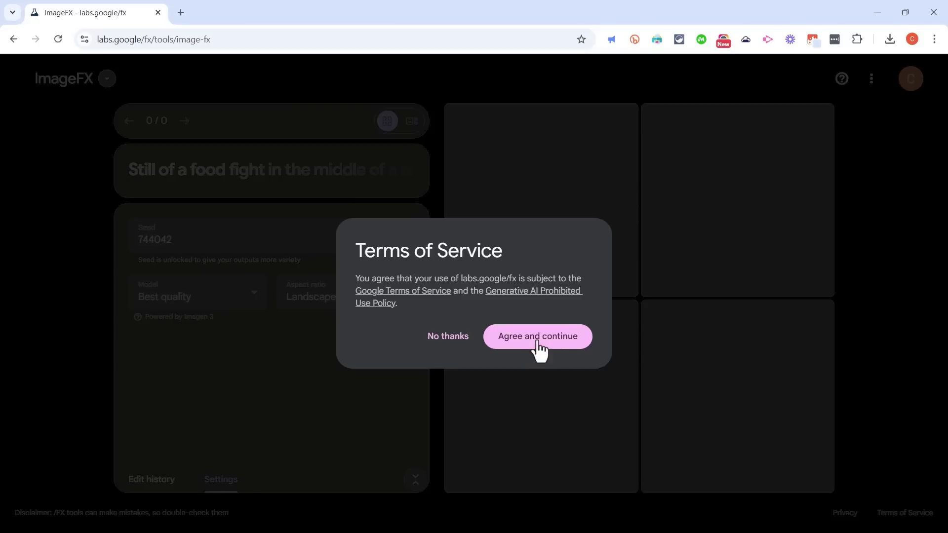
left_click(539, 345)
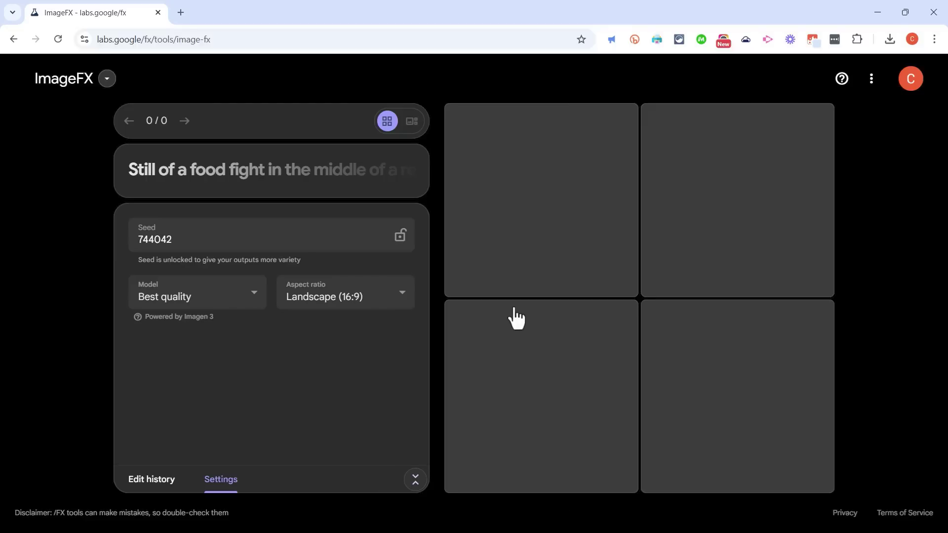
- Accept the suggested food-fight prompt in muted orange and purple tones and generate four images
left_click(192, 183)
key("Tab")
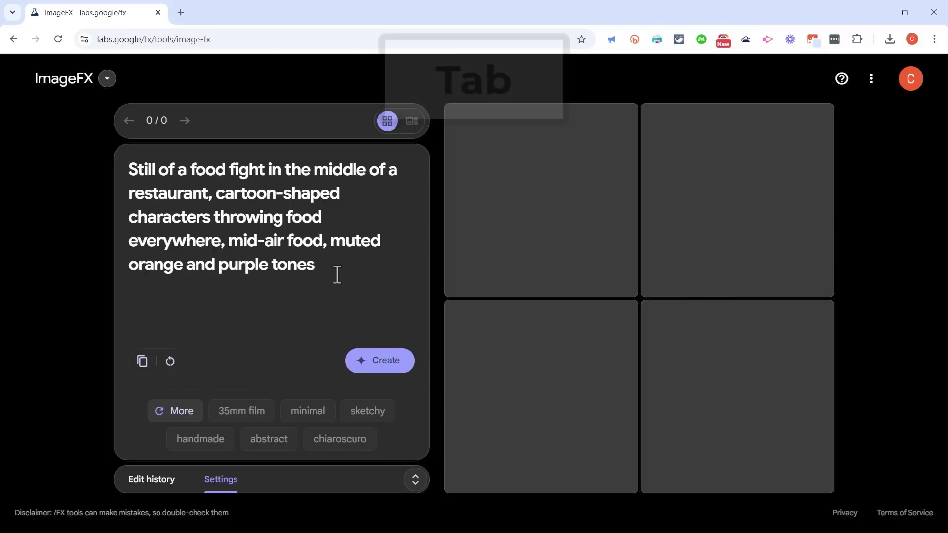
left_click(403, 364)
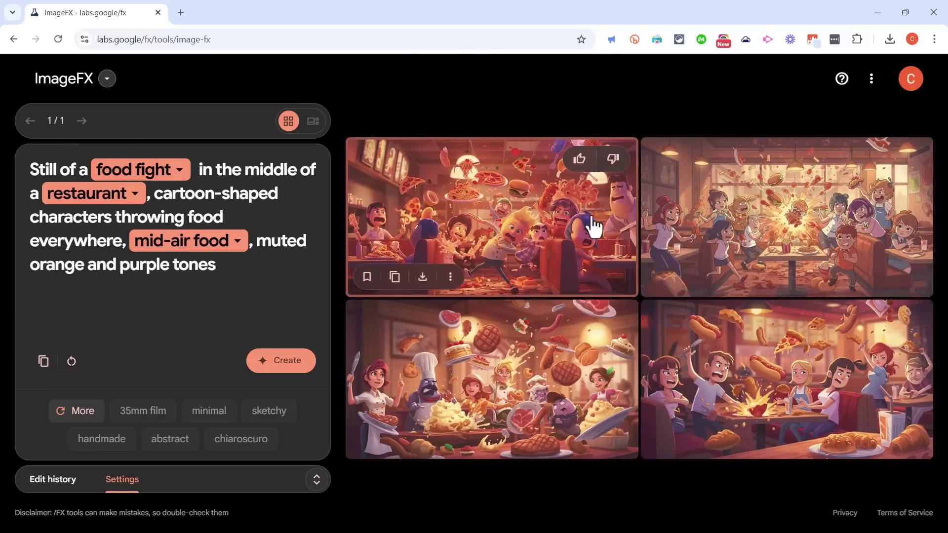
- Open the generated images and step through the carousel to the fourth one
left_click(592, 226)
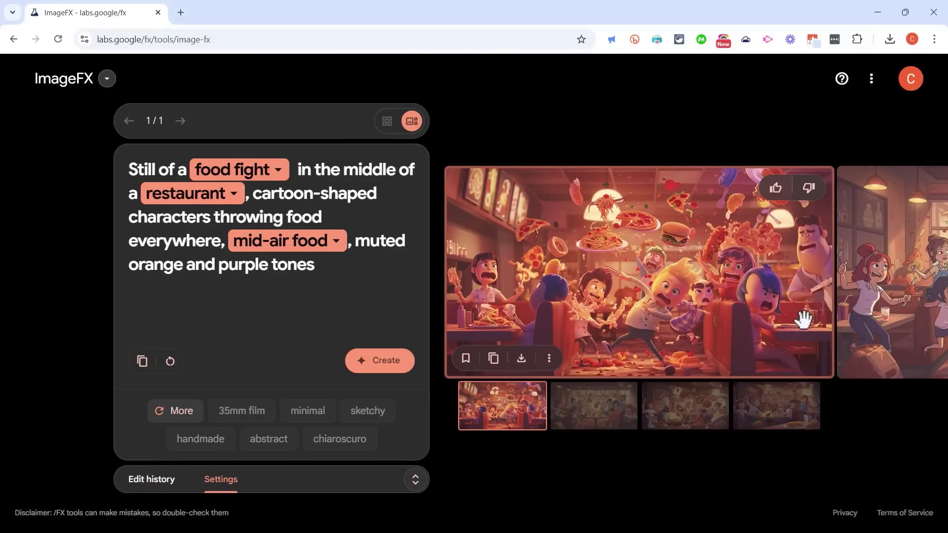
left_click(895, 311)
left_click(893, 298)
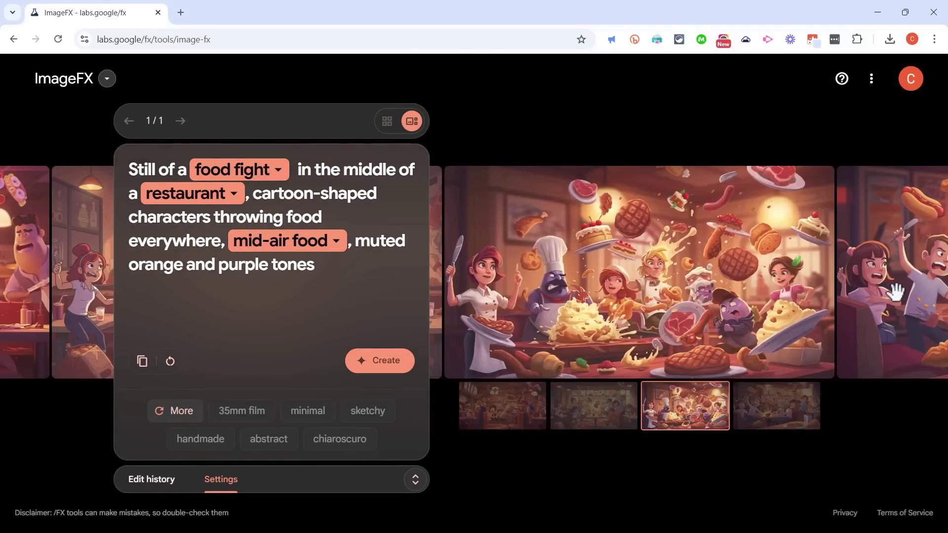
left_click(899, 286)
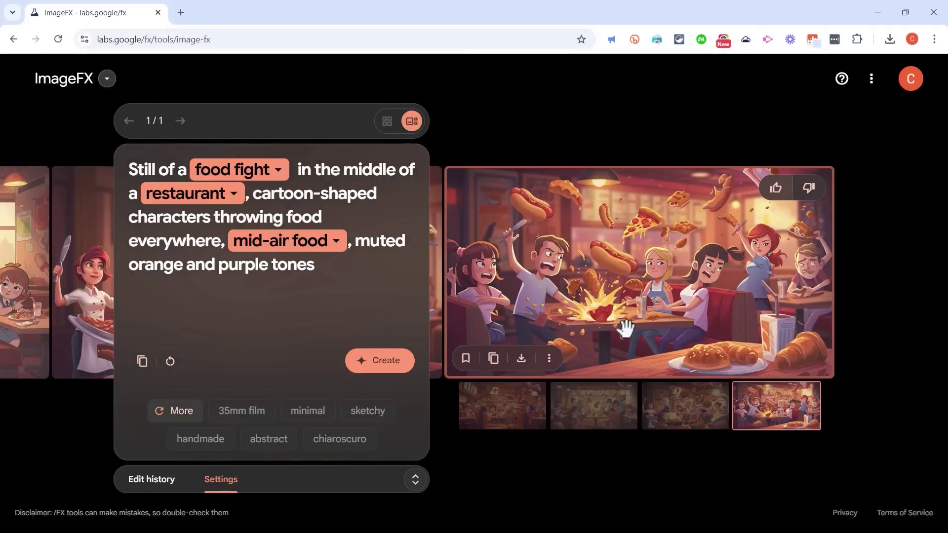
- Copy the fourth image and paste it into a new Google Slides presentation
left_click(493, 359)
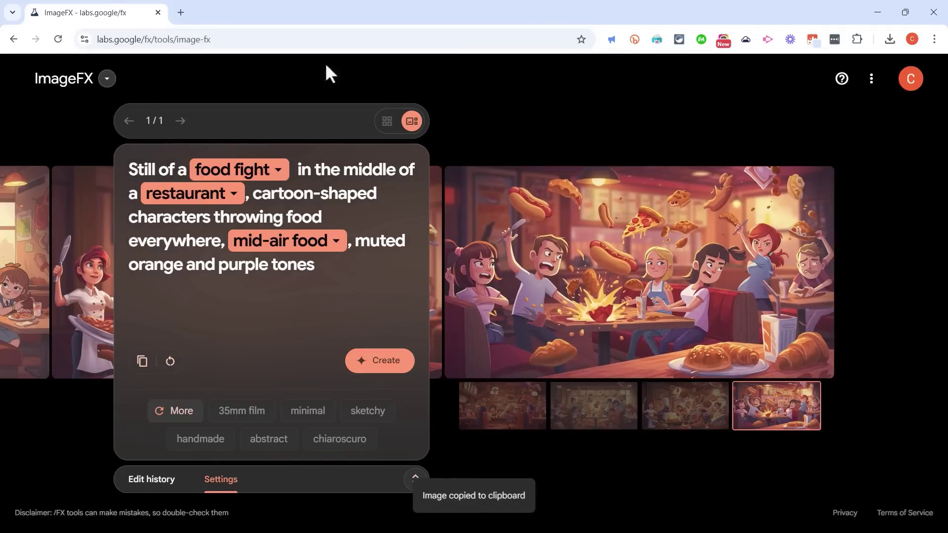
left_click(180, 13)
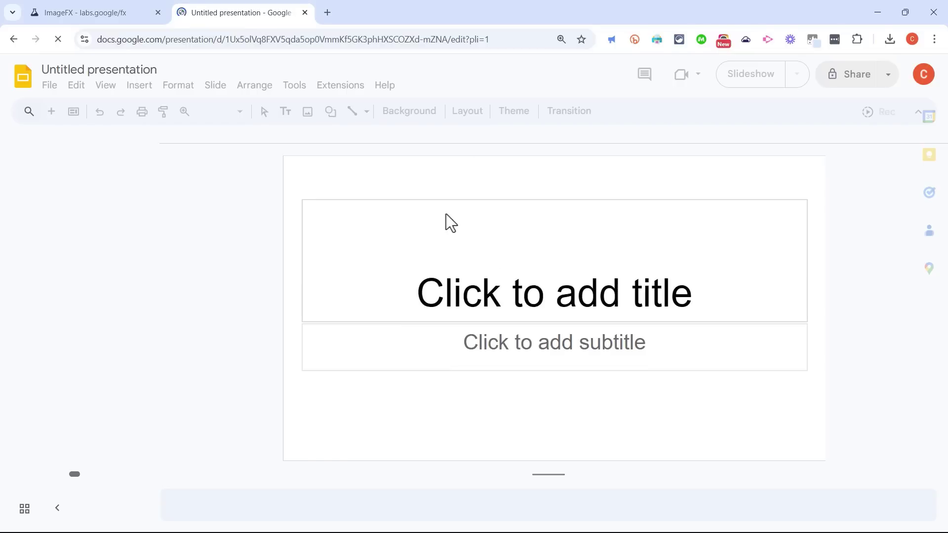
key("ctrl+v")
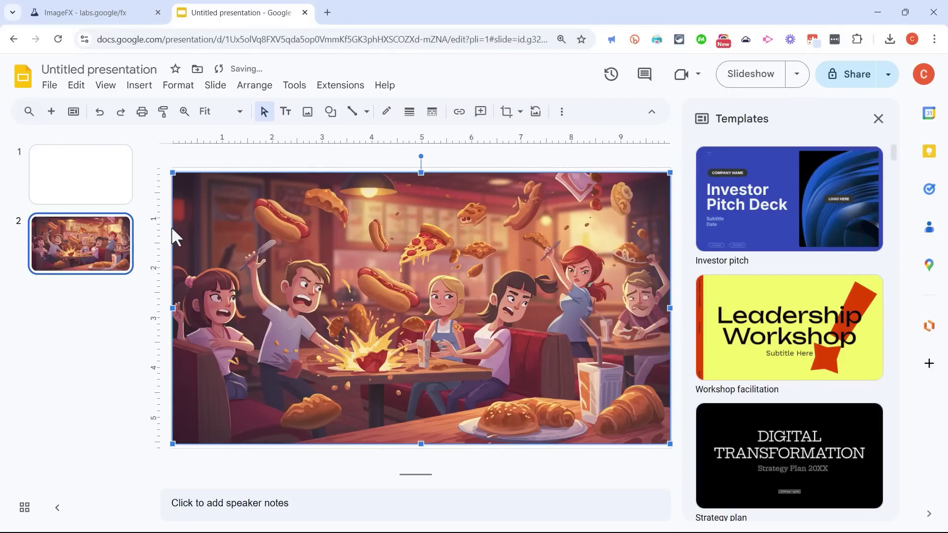
- Return to the ImageFX tab showing the fourth food-fight image
left_click(130, 16)
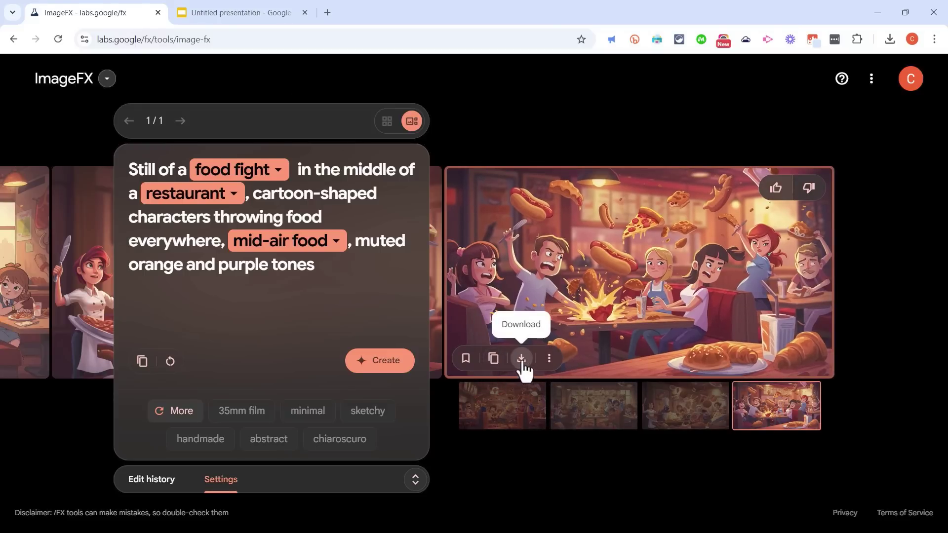
- Download the fourth image as image_fx_.jpg and copy its share link
left_click(521, 359)
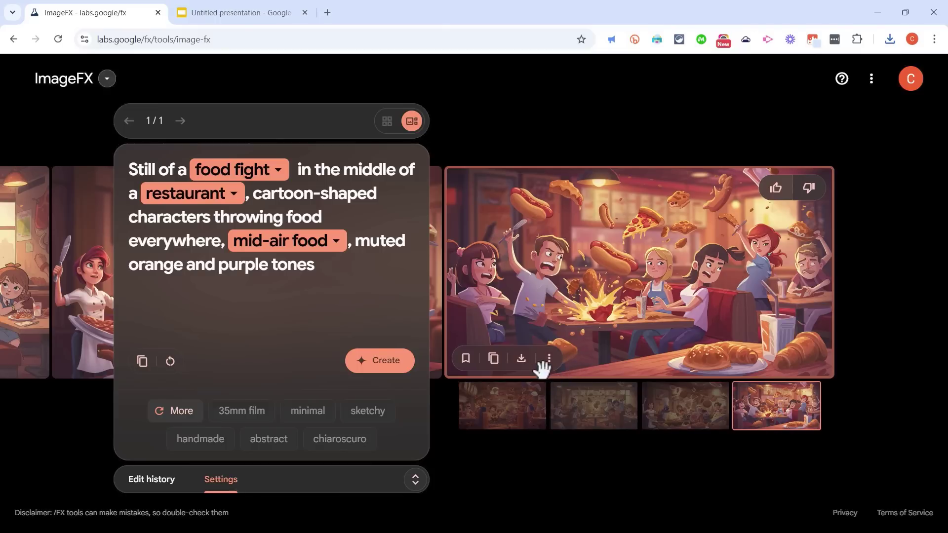
left_click(549, 358)
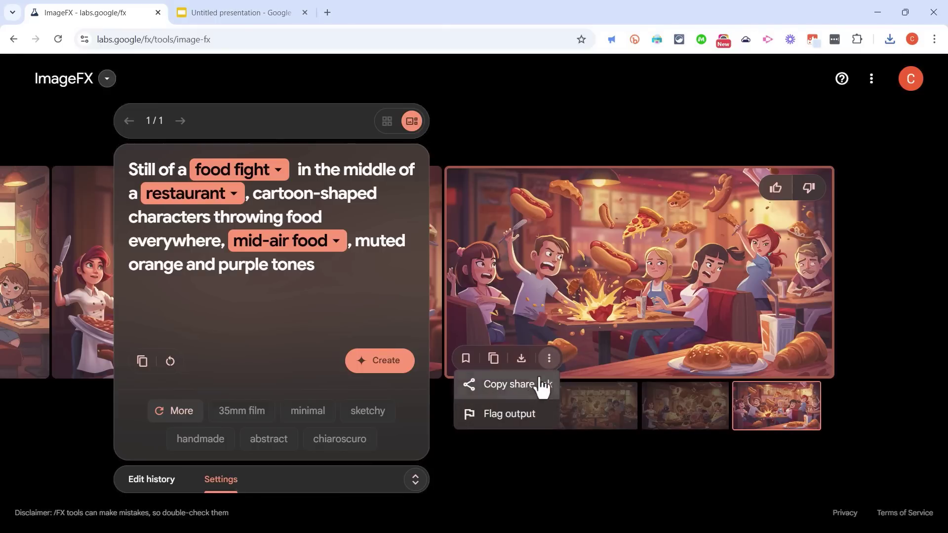
left_click(491, 385)
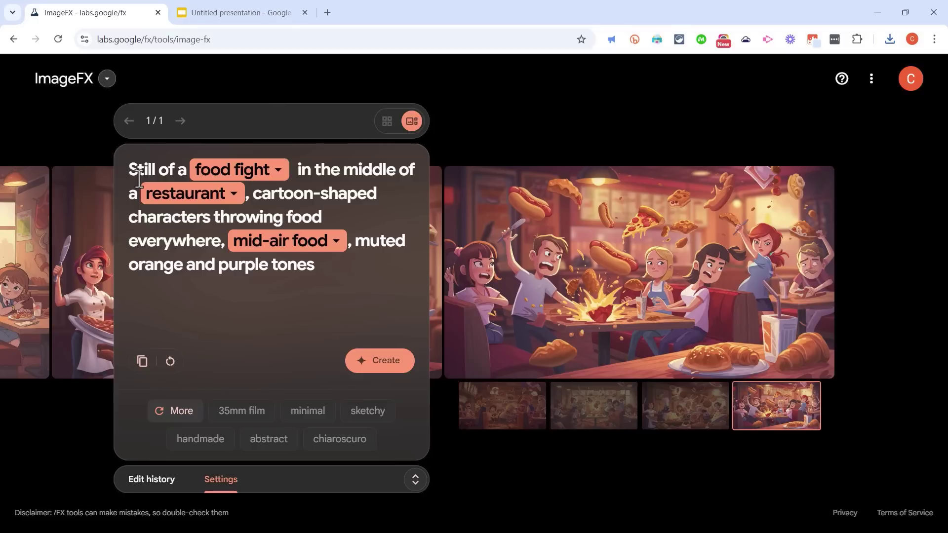
- Change the prompt chips to 'water balloon fight' and 'beach', and view mid-air food alternatives
left_click(278, 171)
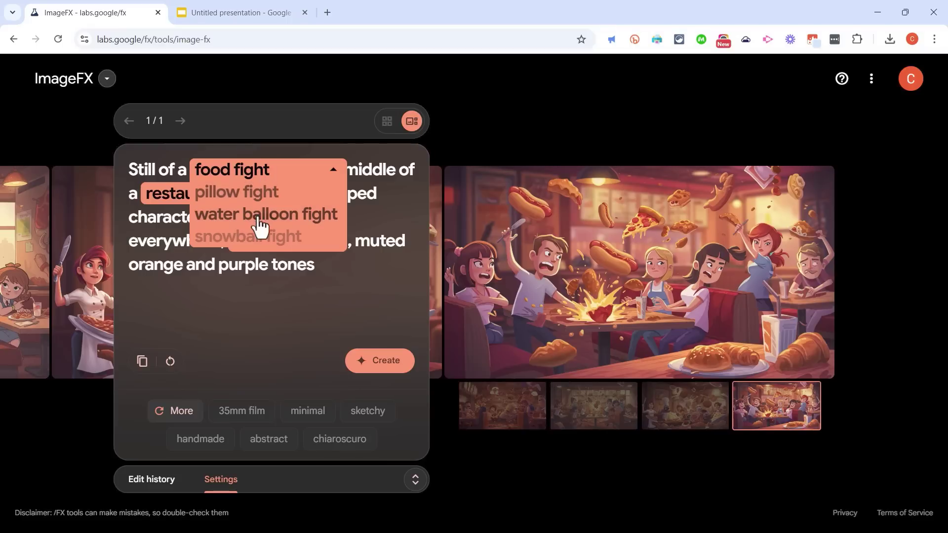
left_click(275, 216)
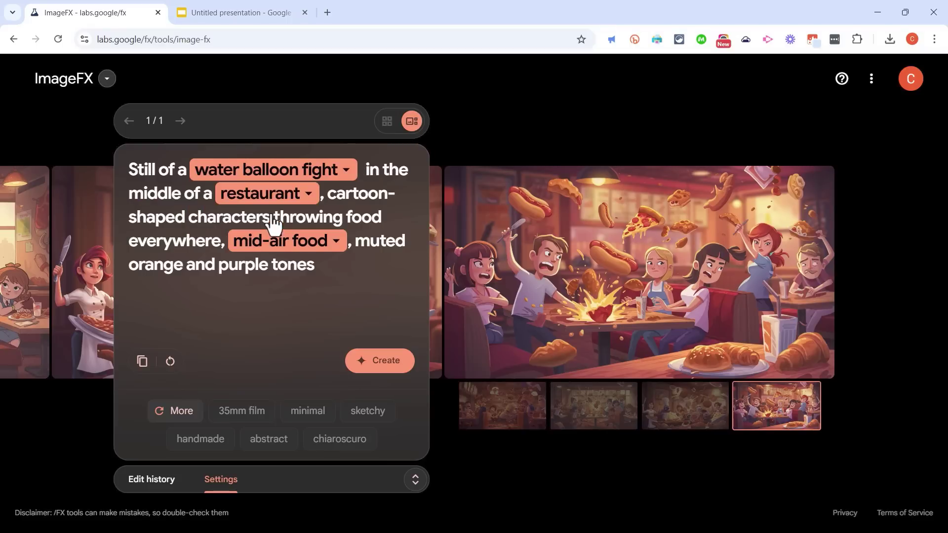
left_click(295, 199)
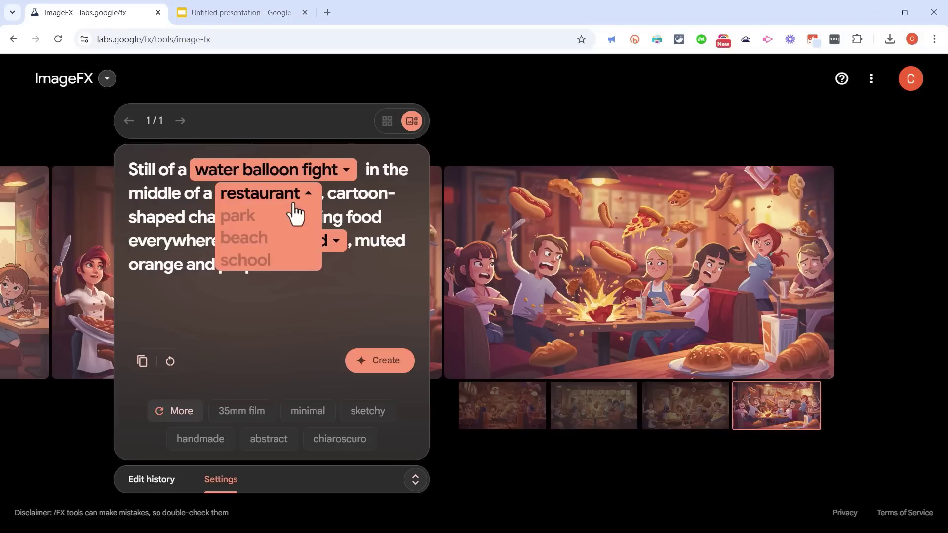
left_click(248, 239)
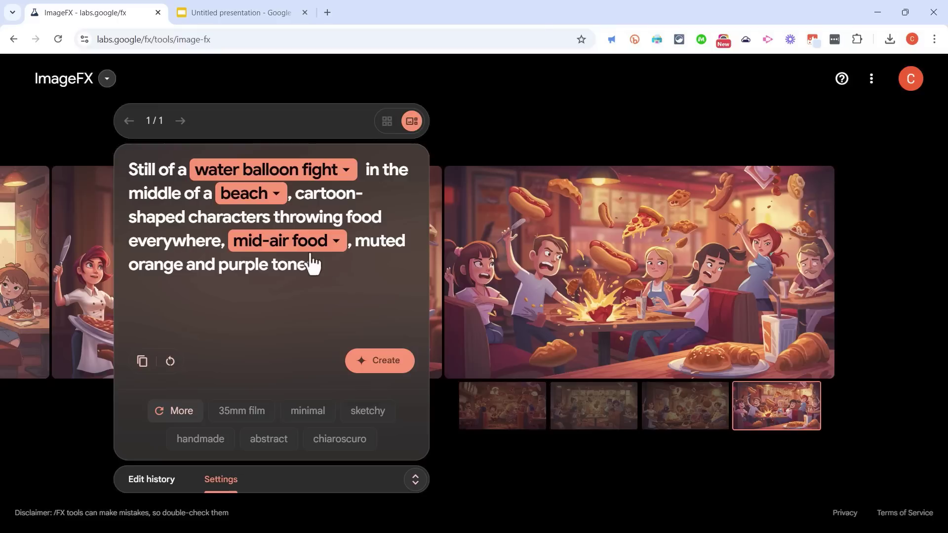
left_click(328, 247)
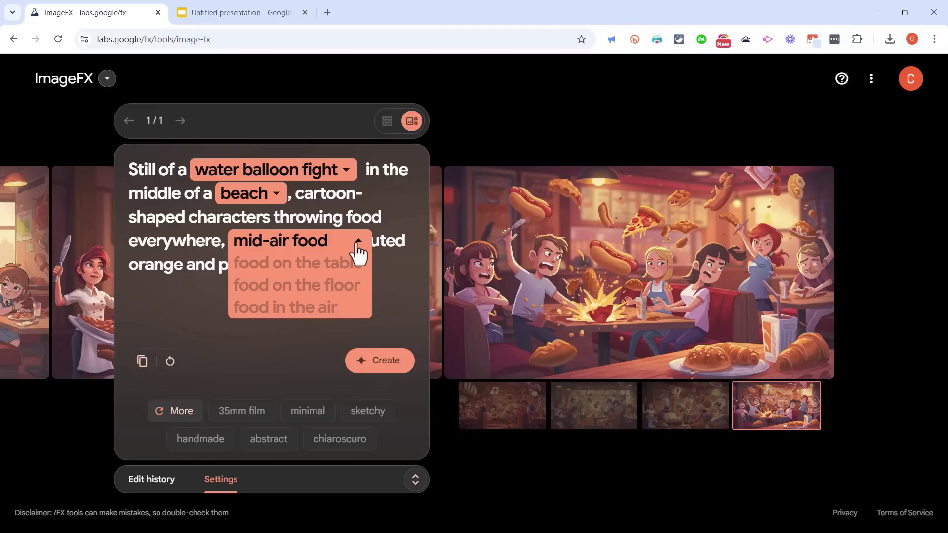
- Replace mid-air food with 'food in the air' and generate new beach water-balloon images
left_click(325, 313)
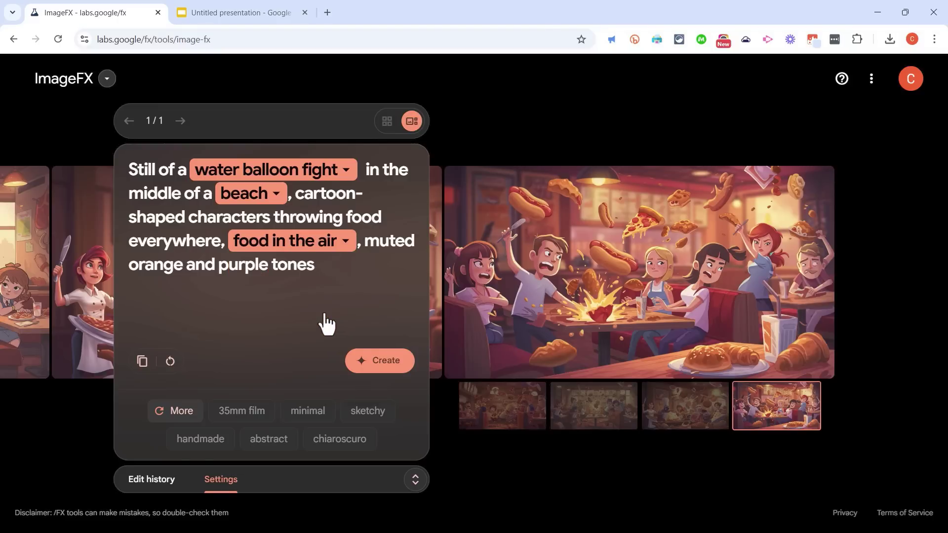
left_click(393, 360)
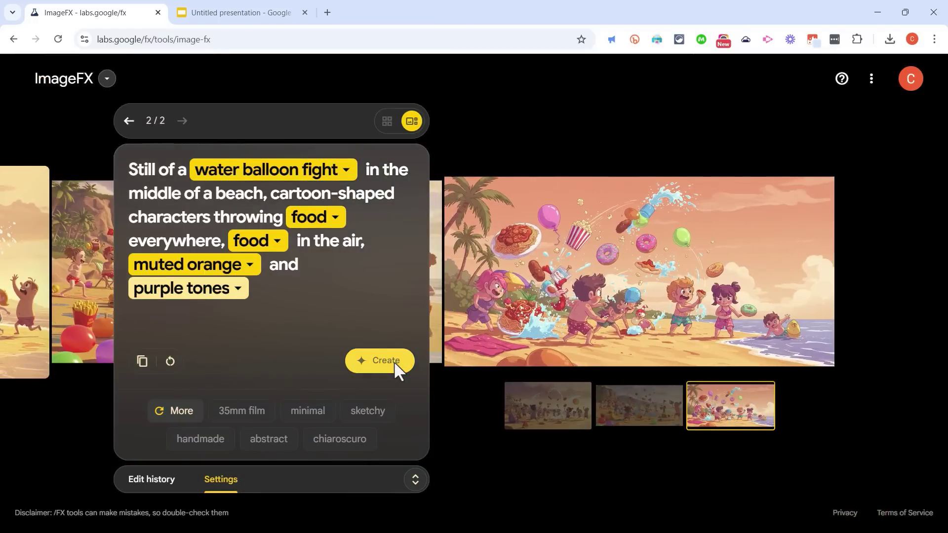
mouse_move(560, 291)
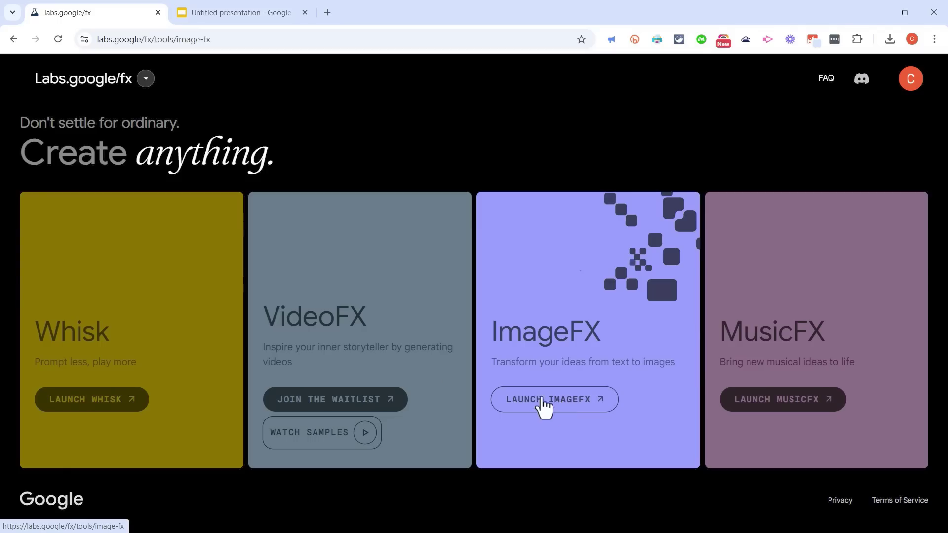
- Start a blank prompt and type 'A fierce looking dragon, in a giant cavern. The dragon is sprawled on a mountain of'
left_click(543, 406)
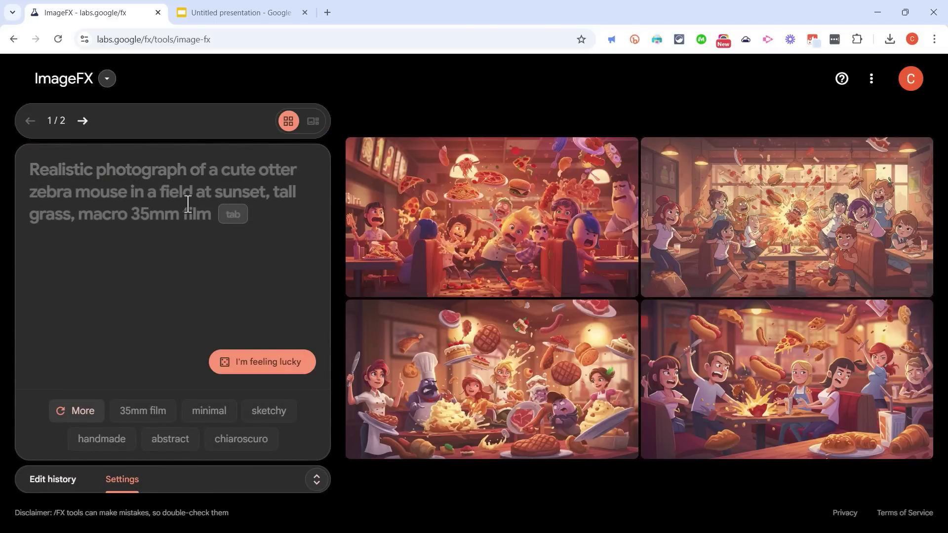
type("A fierce ")
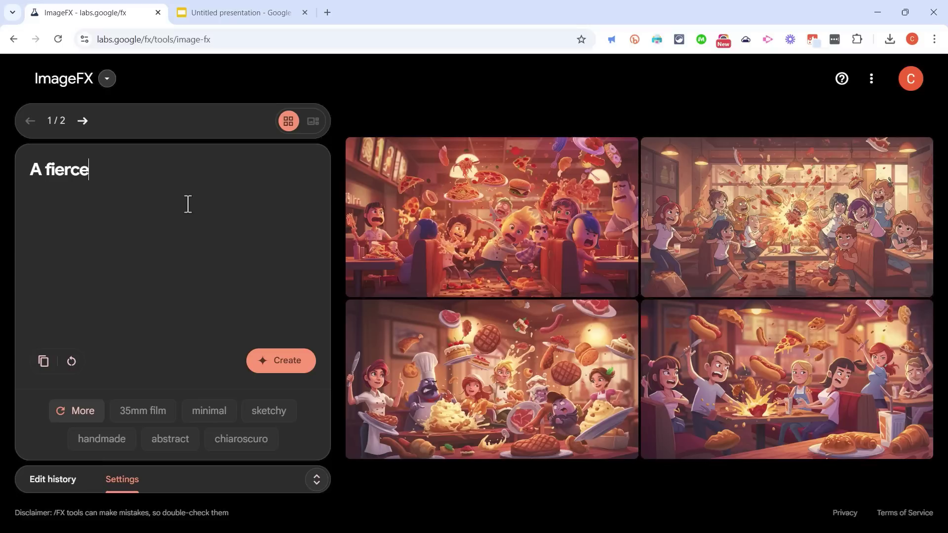
type("-looking dragon, in a giant cavern")
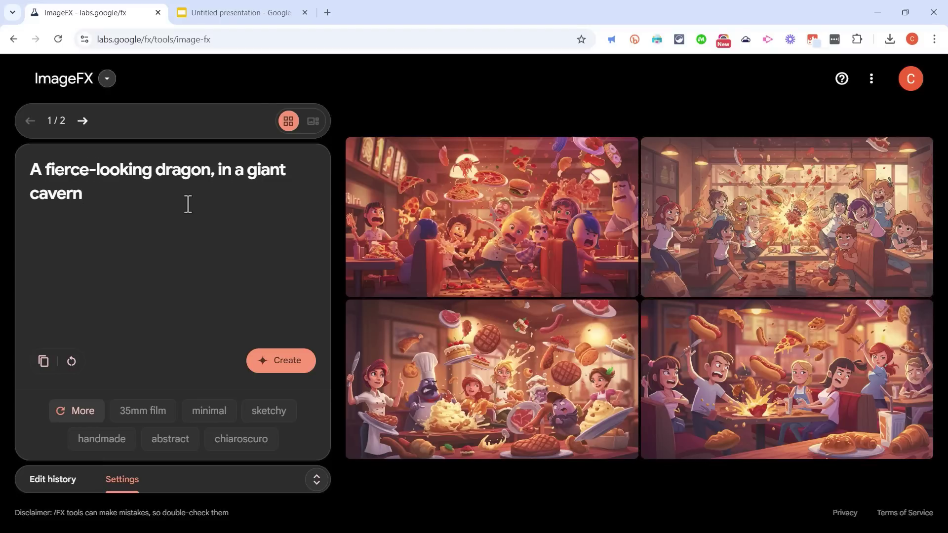
type(". The dragon is sprawled")
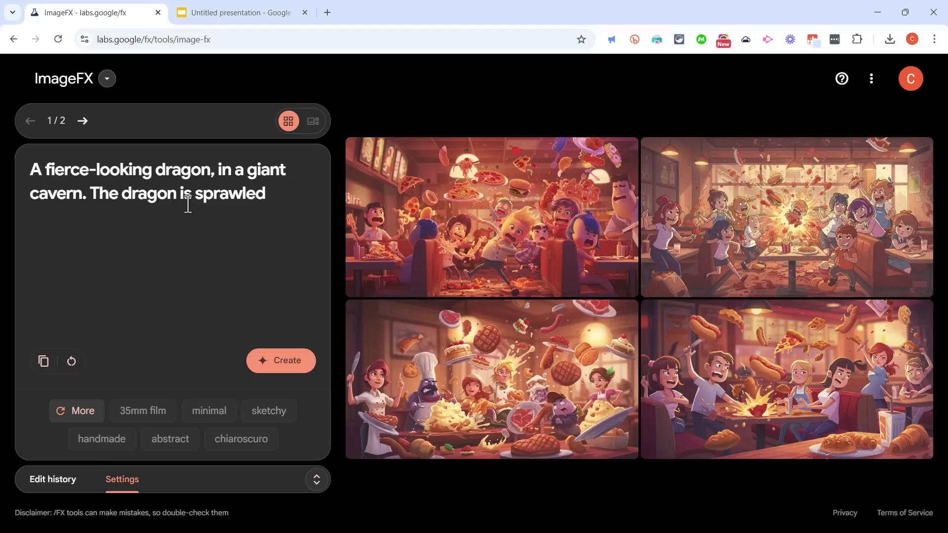
type(" on a mountain of Doritos.")
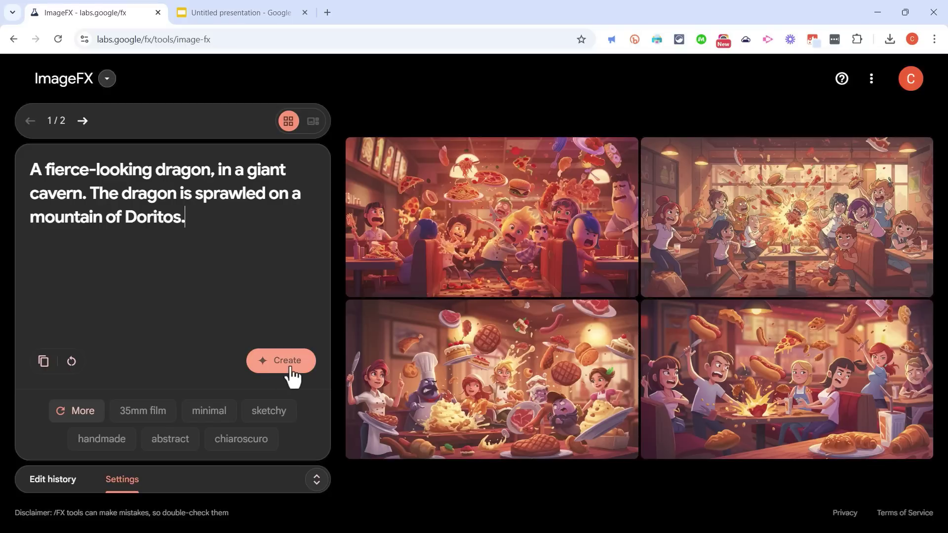
- Generate the dragon images and check the 'giant cavern' alternatives without changing them
left_click(290, 365)
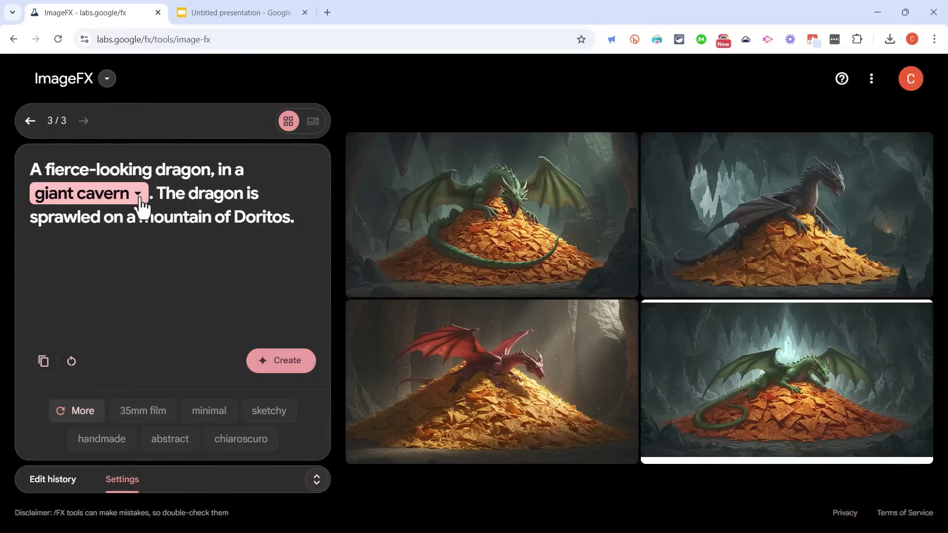
left_click(128, 203)
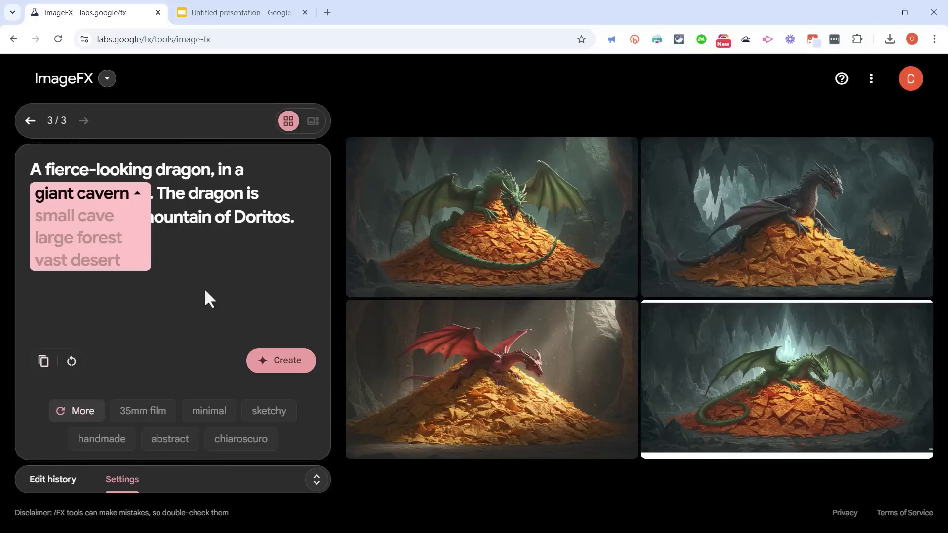
left_click(243, 305)
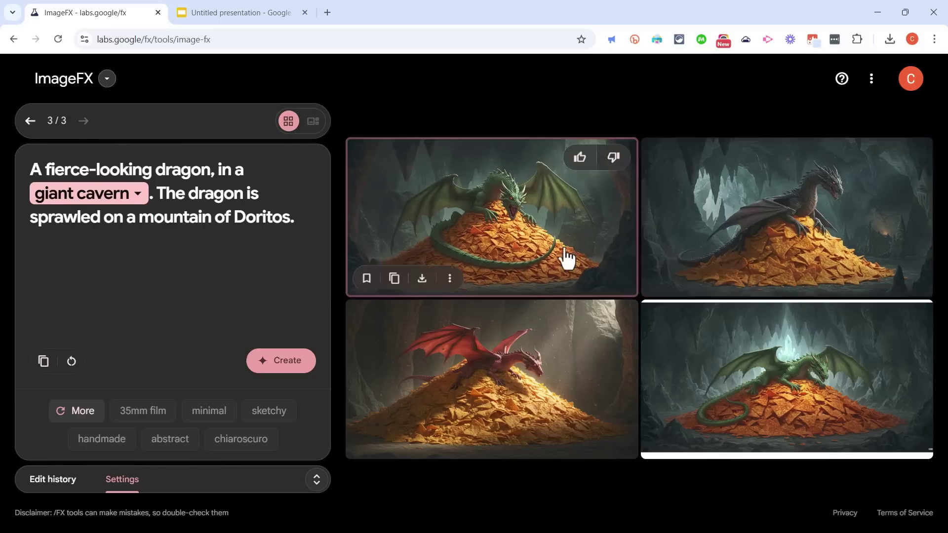
- Browse the dragon images one at a time, including the red and green dragons
left_click(742, 250)
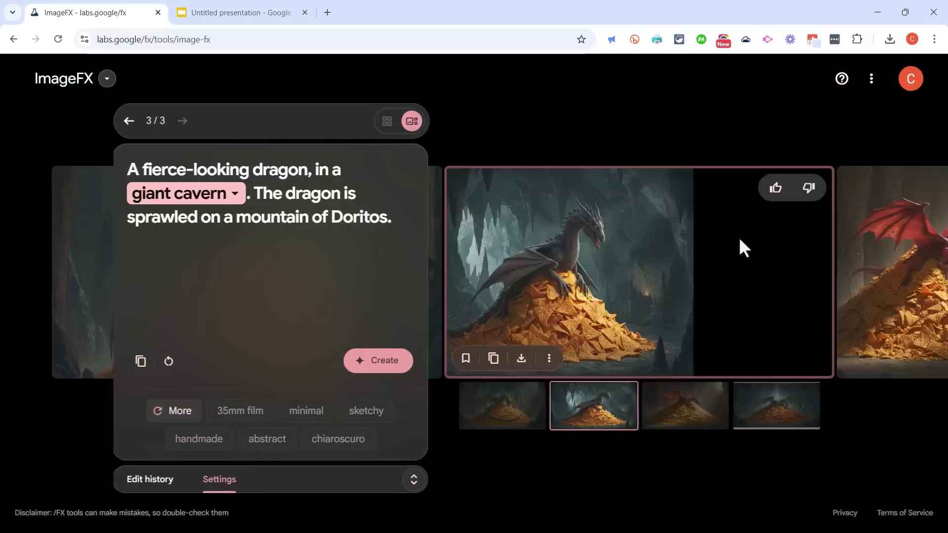
left_click(885, 307)
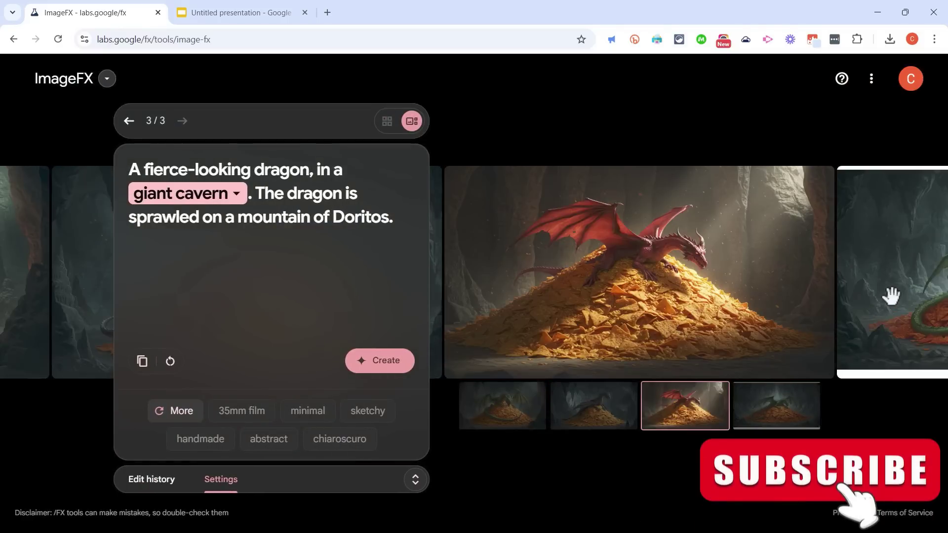
left_click(890, 296)
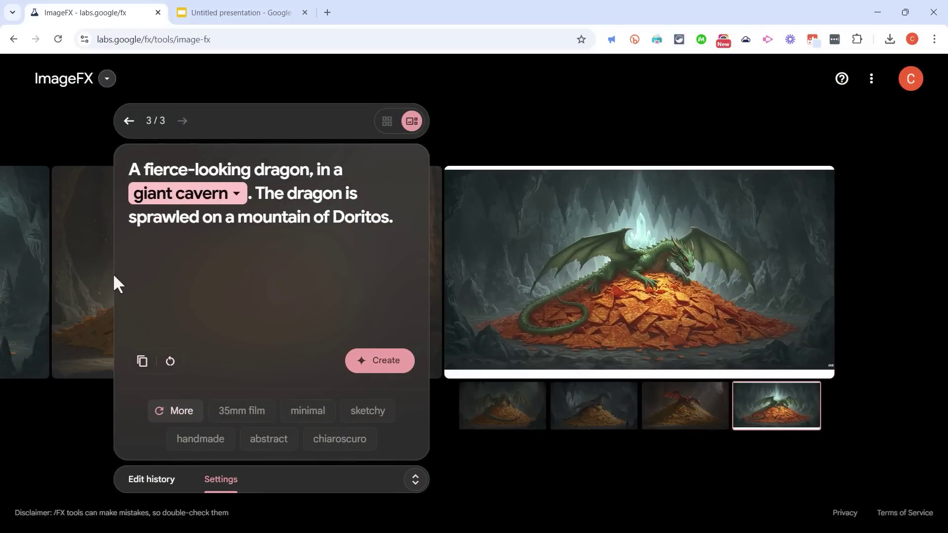
- From the black dragon image, stack the sketchy, 35mm film and dream aesthetic styles onto the prompt and create new images
left_click(85, 276)
left_click(85, 261)
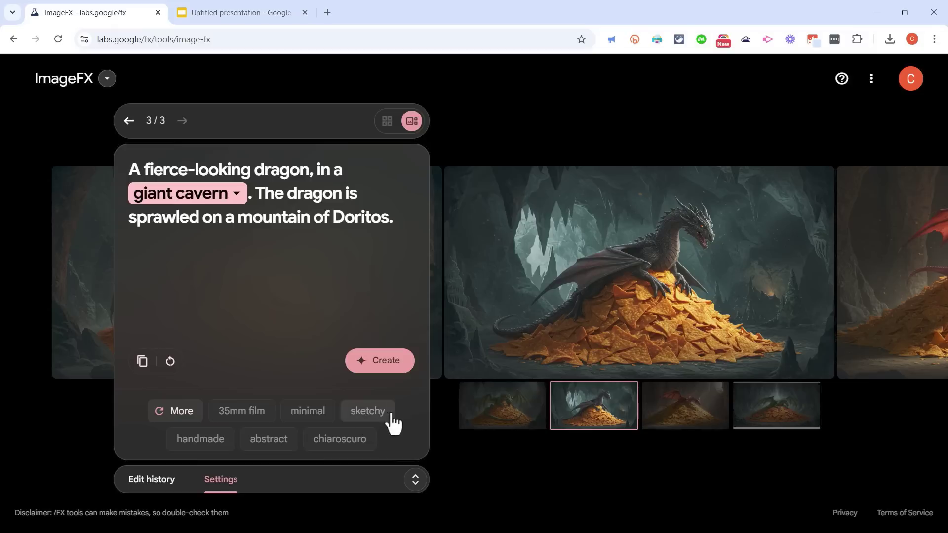
left_click(374, 414)
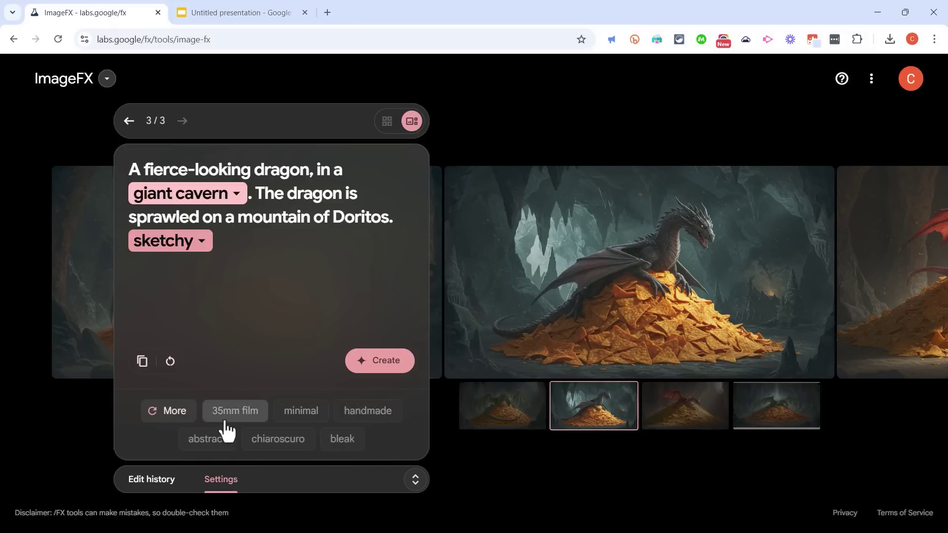
left_click(232, 414)
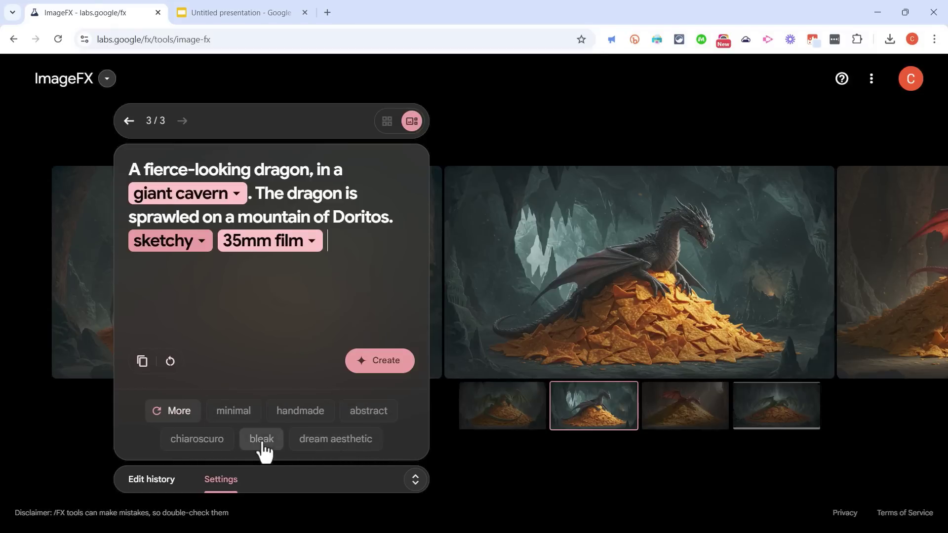
left_click(338, 440)
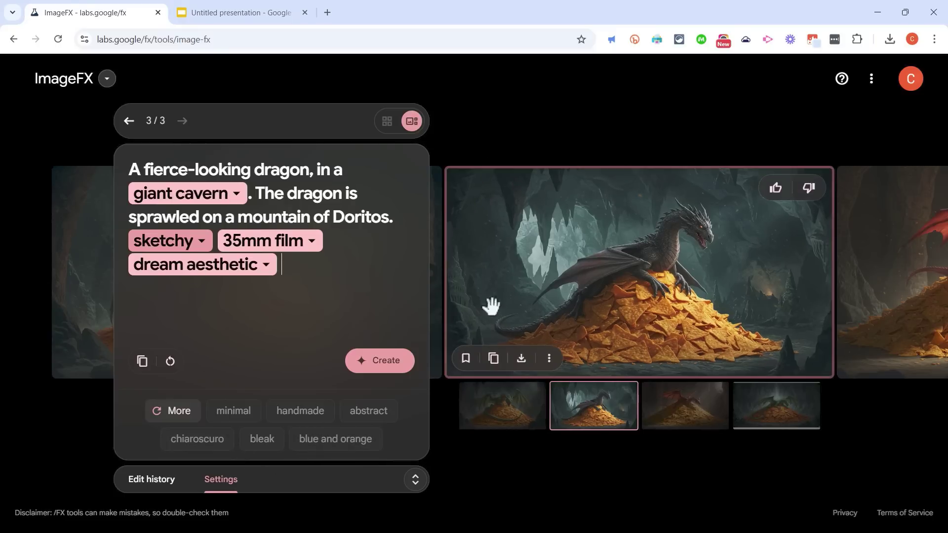
left_click(393, 370)
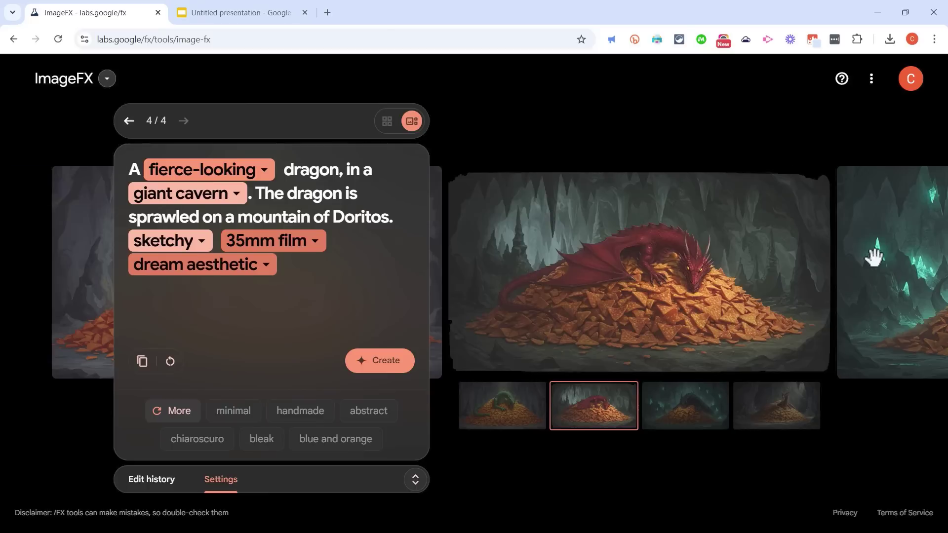
- Flip through the four styled images, zoom the page in, and compare the black and red dragons
left_click(871, 254)
left_click(894, 274)
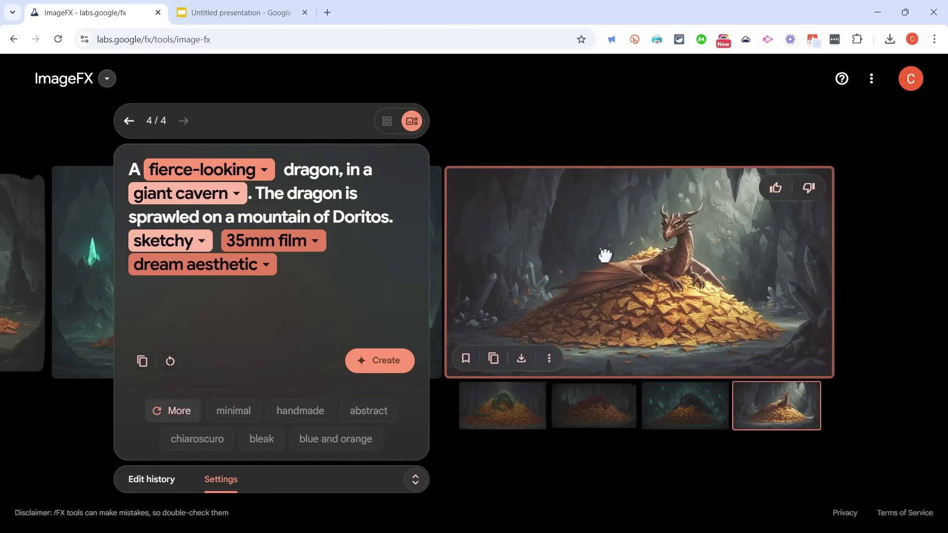
key("ctrl+plus")
key("ctrl+plus")
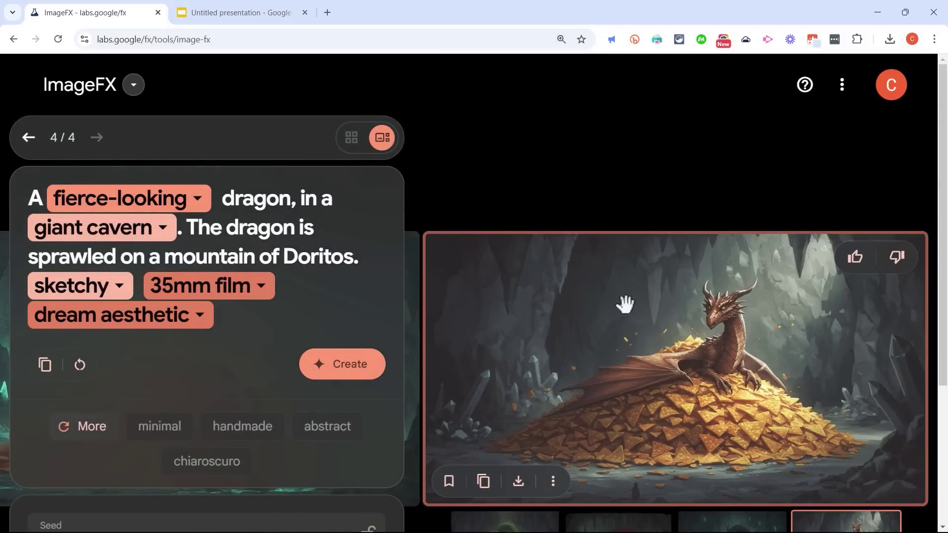
left_click_drag(615, 375, 846, 345)
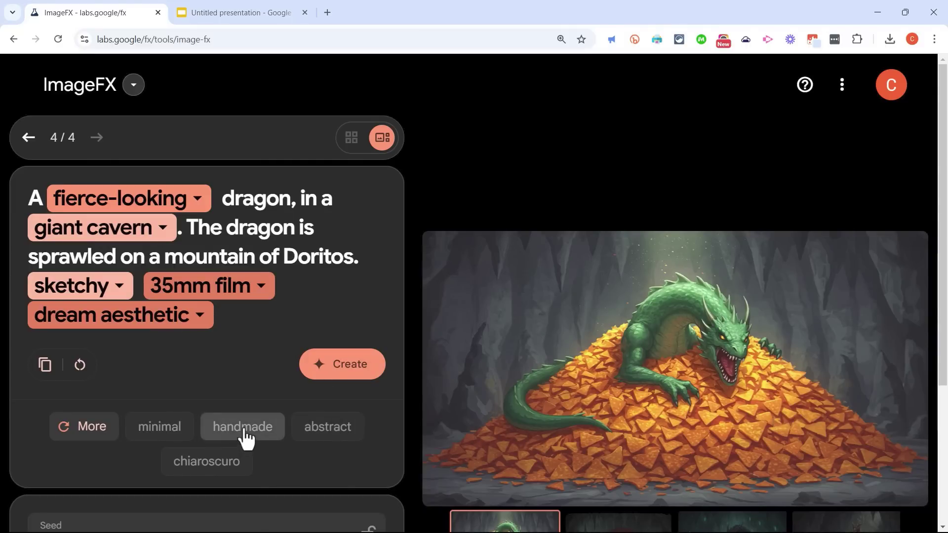
left_click_drag(667, 335, 560, 327)
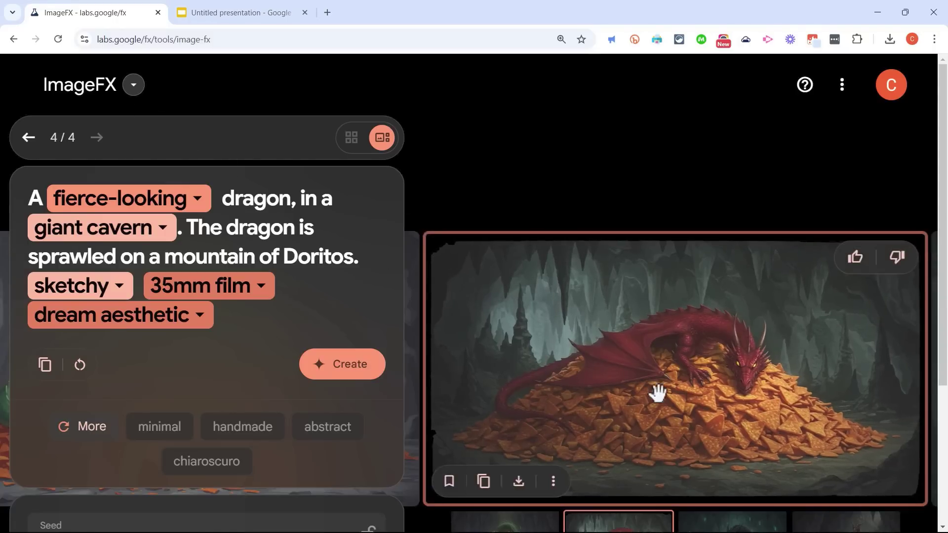
left_click_drag(656, 392, 406, 387)
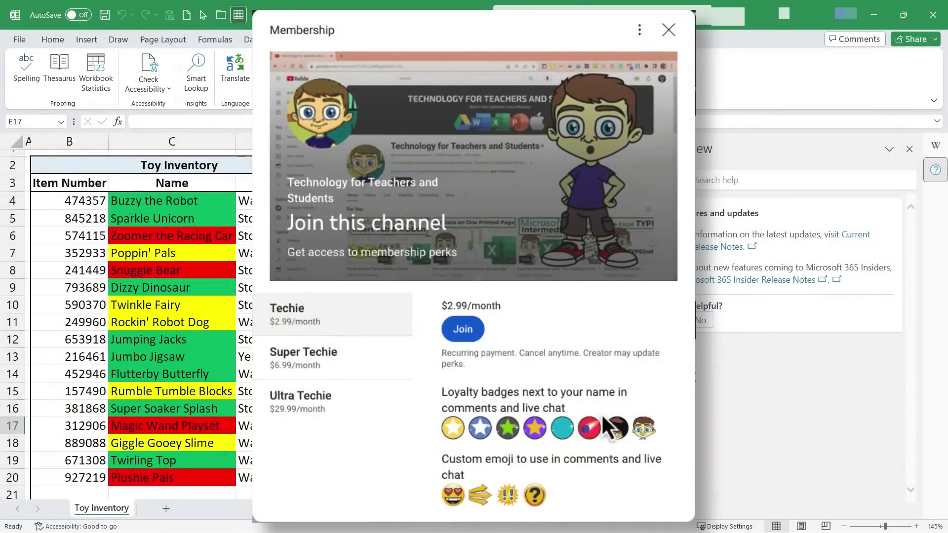
- Open the video's Super Thanks dialog showing the $2, $5, $10 and $50 amounts
scroll(599, 372, "down", 2)
scroll(599, 371, "up", 2)
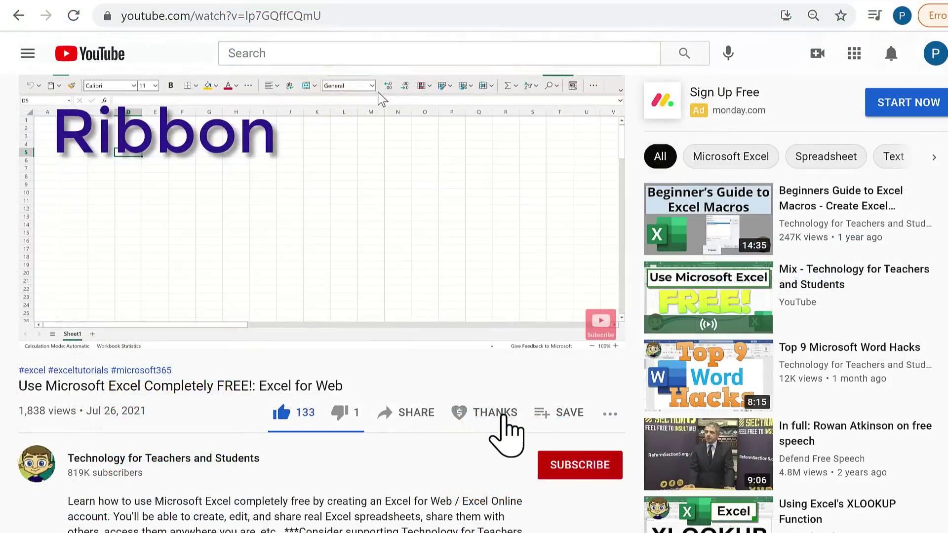
left_click(501, 416)
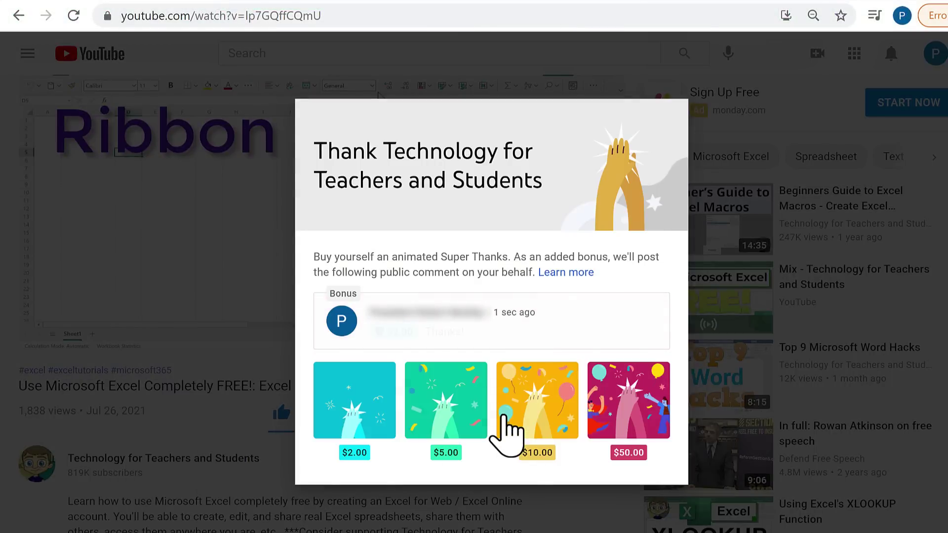